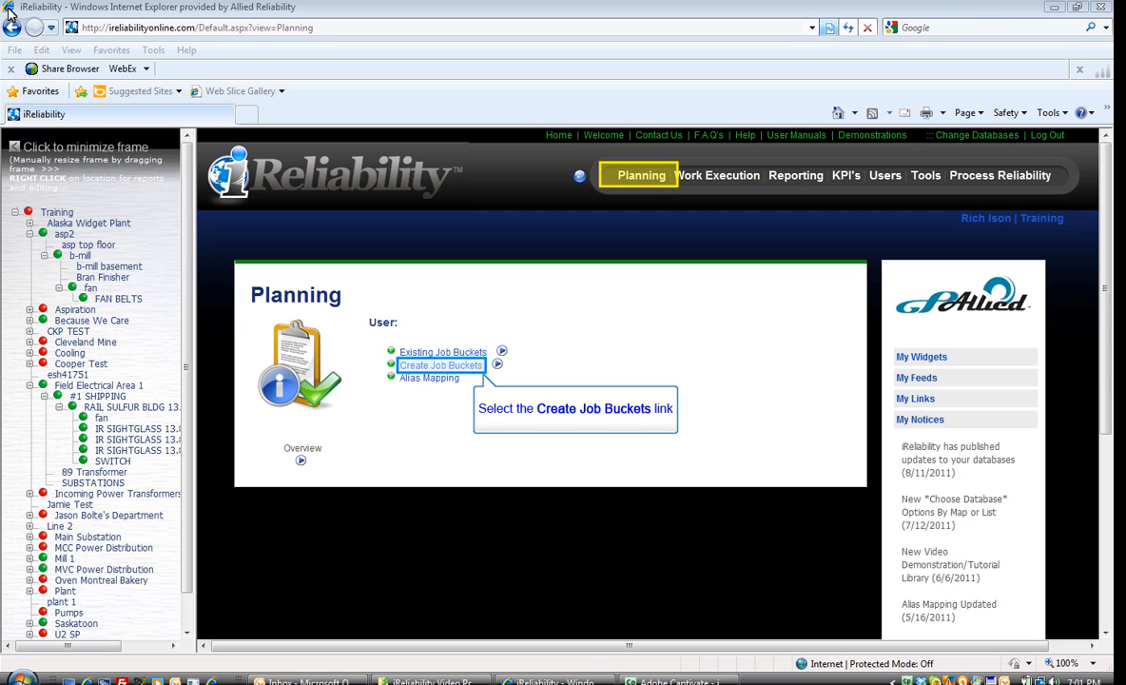
# - Start a new job bucket named "Video Example" with job type PdM and sub type Vibration
pyautogui.click(463, 365)
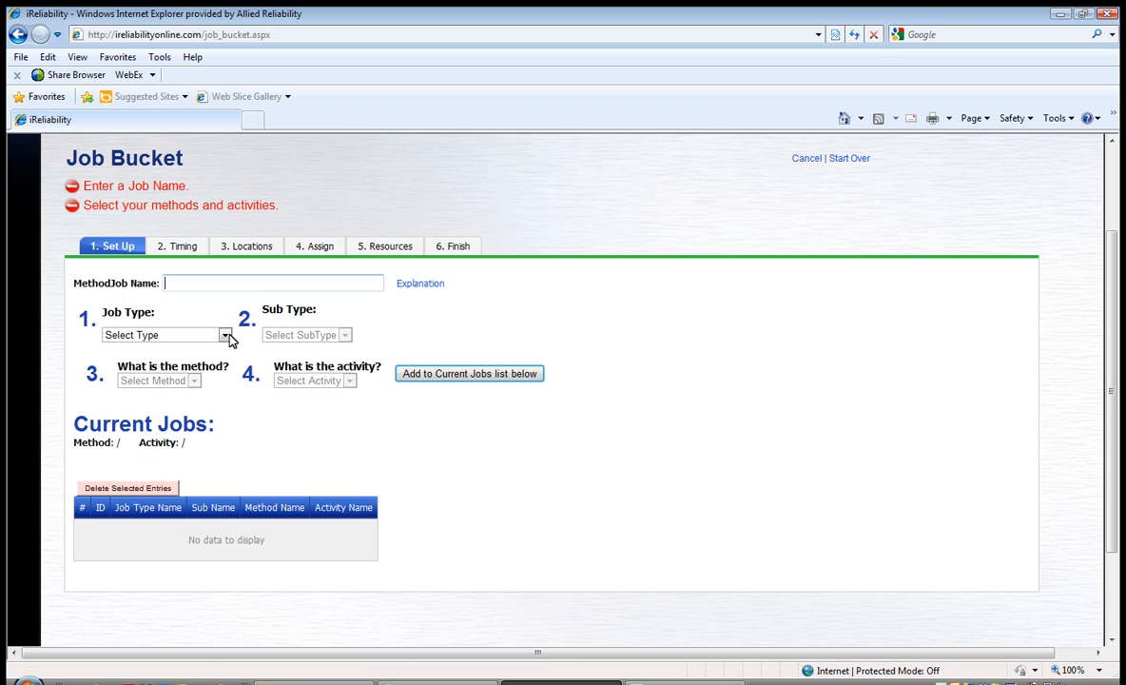
pyautogui.write('Video Example')
pyautogui.click(226, 336)
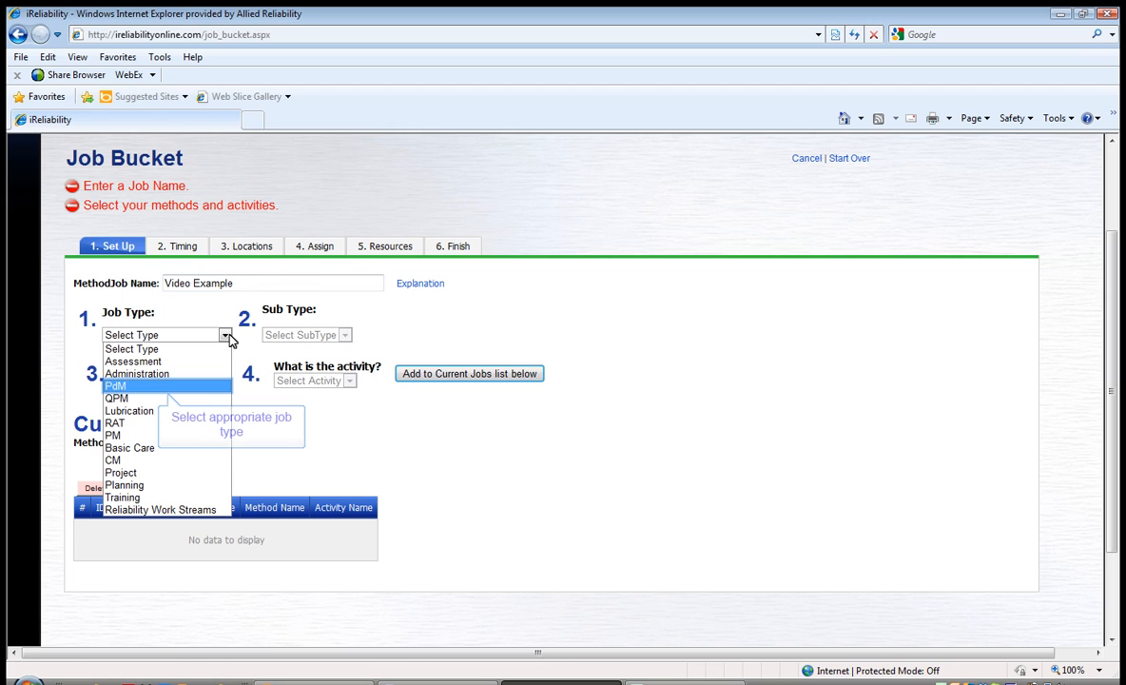
pyautogui.click(201, 386)
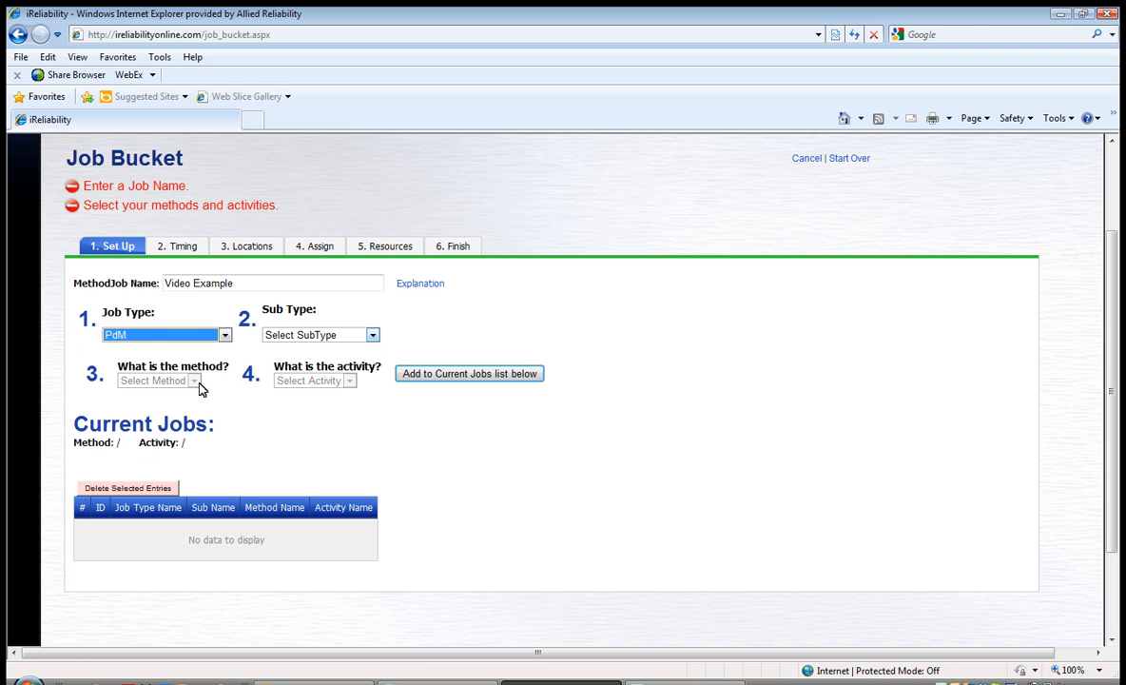
pyautogui.click(374, 338)
pyautogui.click(375, 338)
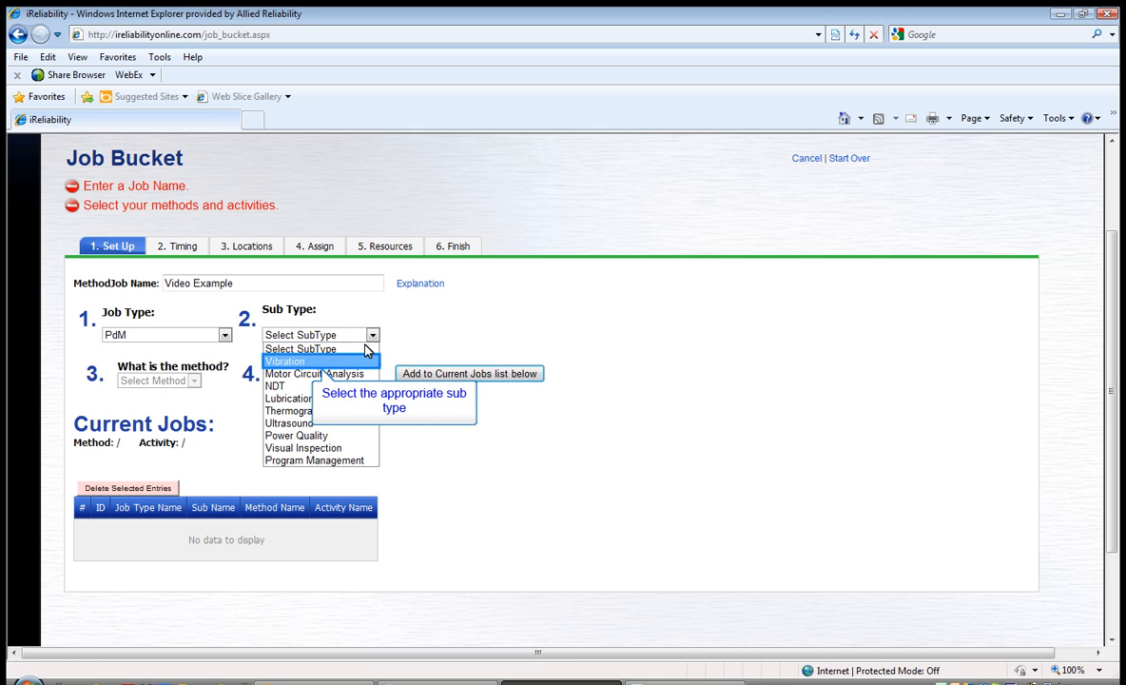
pyautogui.click(363, 362)
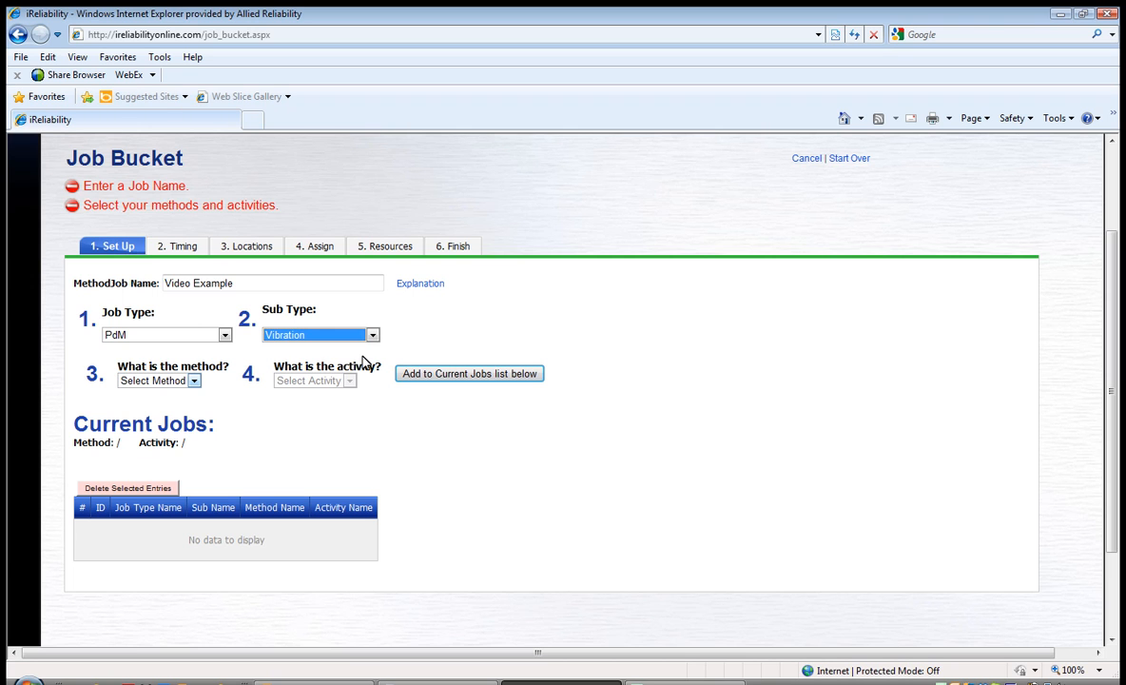
# - Choose the Vibration method and the Collection and Analysis activity, and add the combination to the current jobs list
pyautogui.click(194, 381)
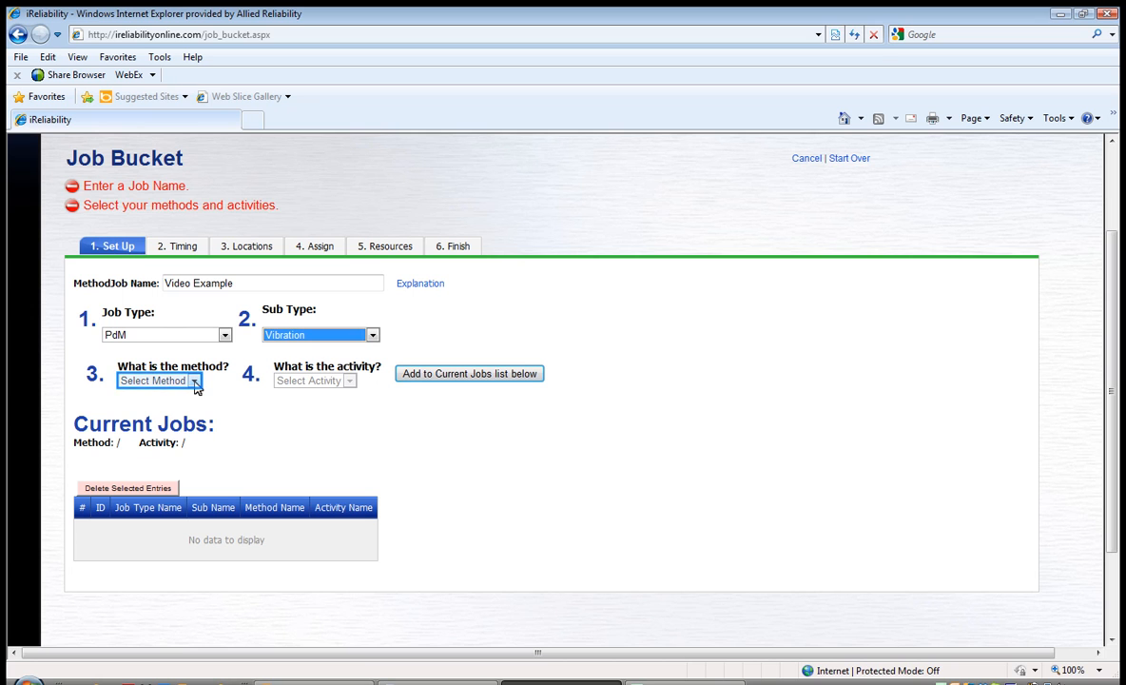
pyautogui.click(194, 382)
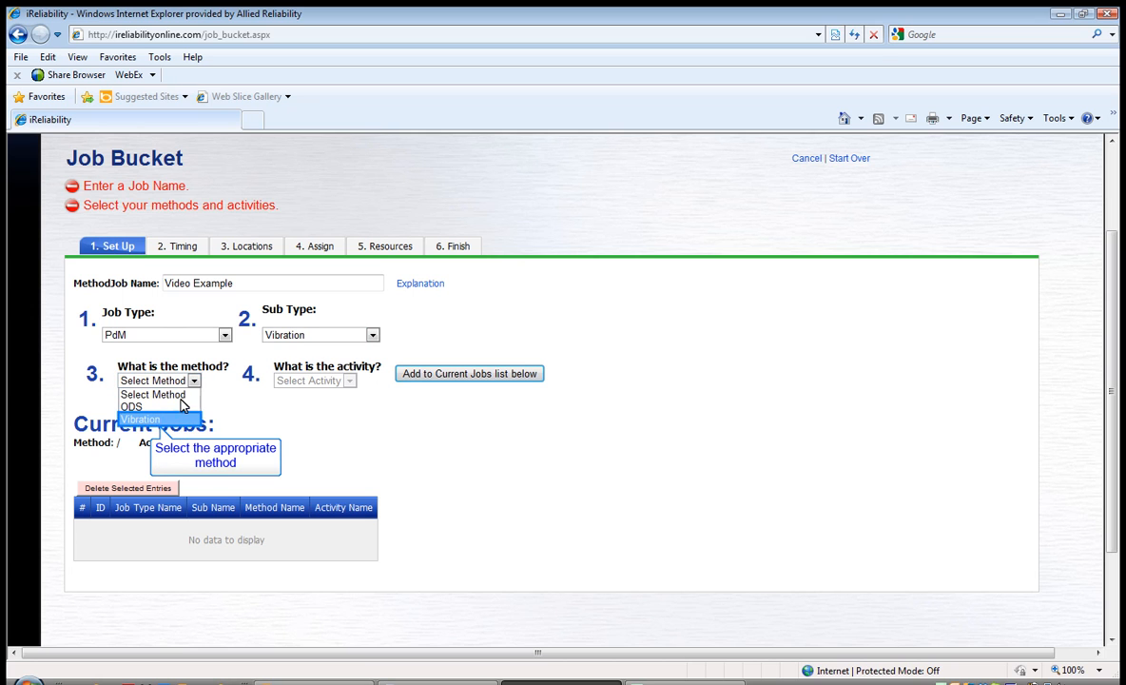
pyautogui.click(183, 419)
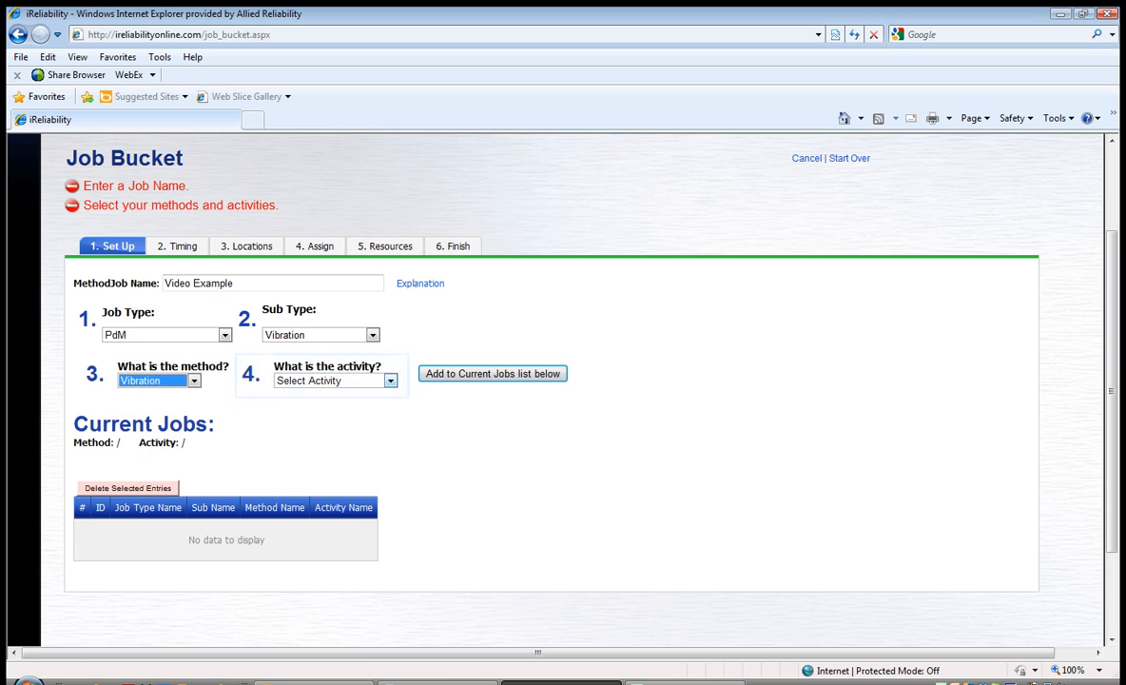
pyautogui.click(390, 381)
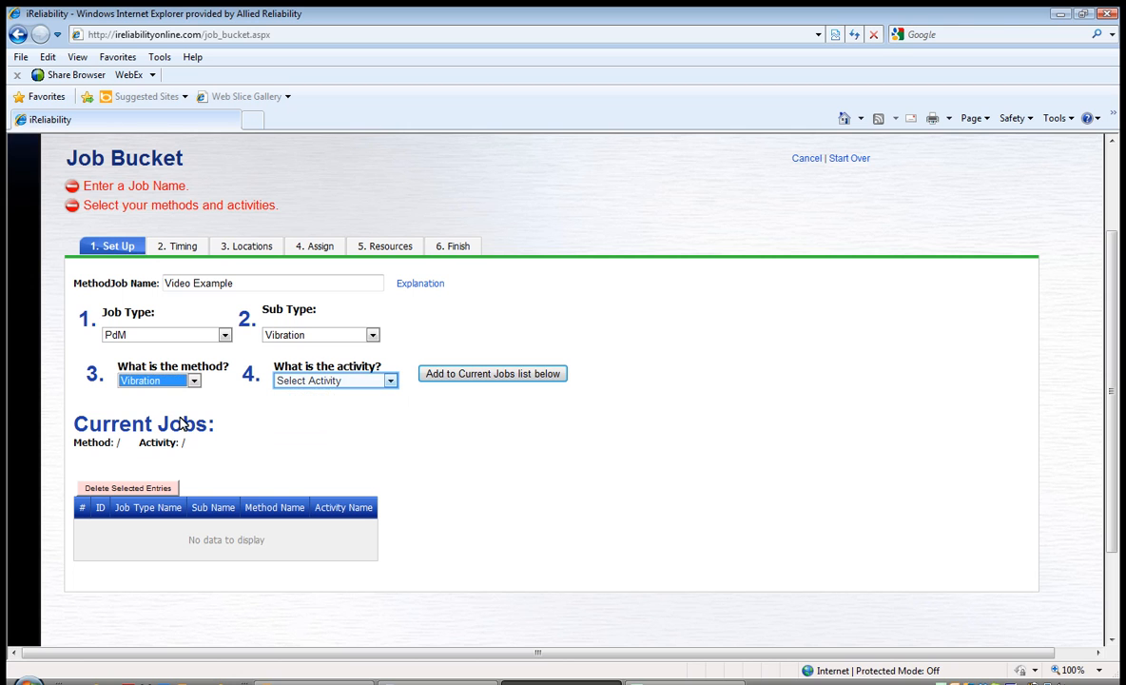
pyautogui.click(390, 381)
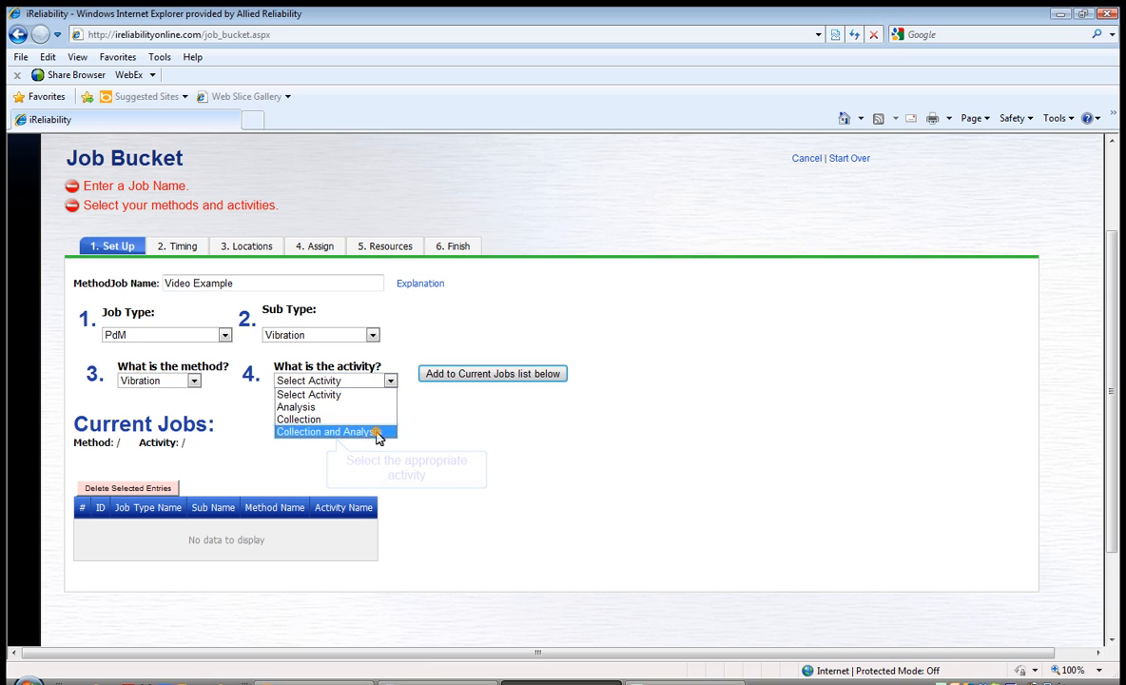
pyautogui.click(377, 432)
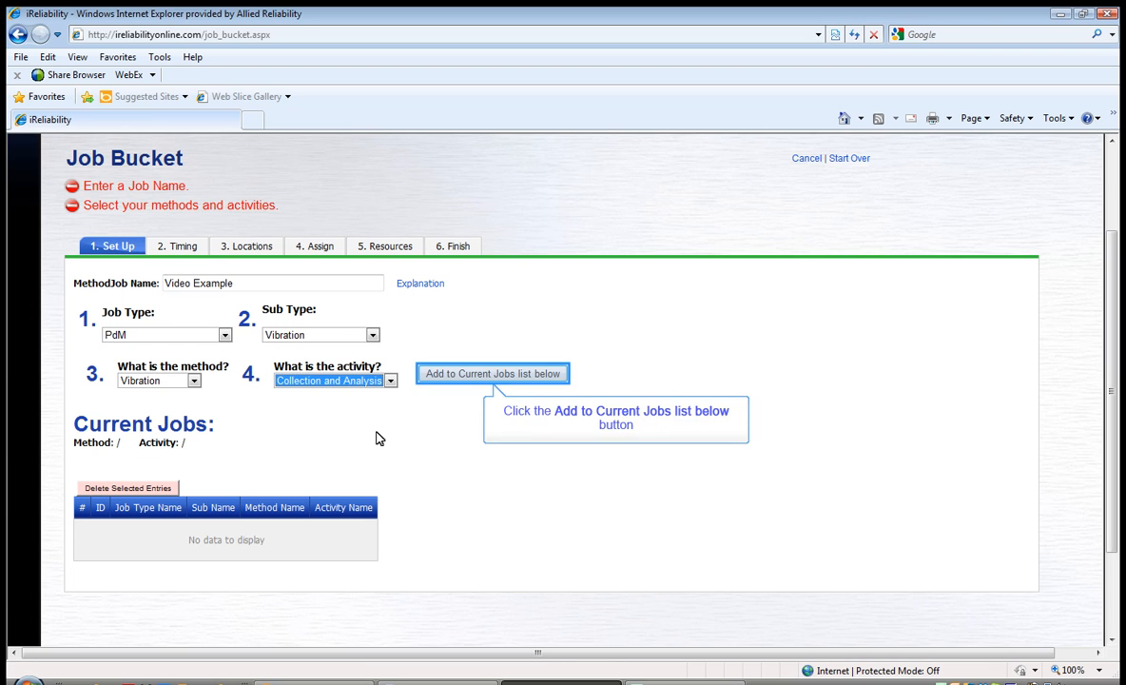
pyautogui.click(485, 375)
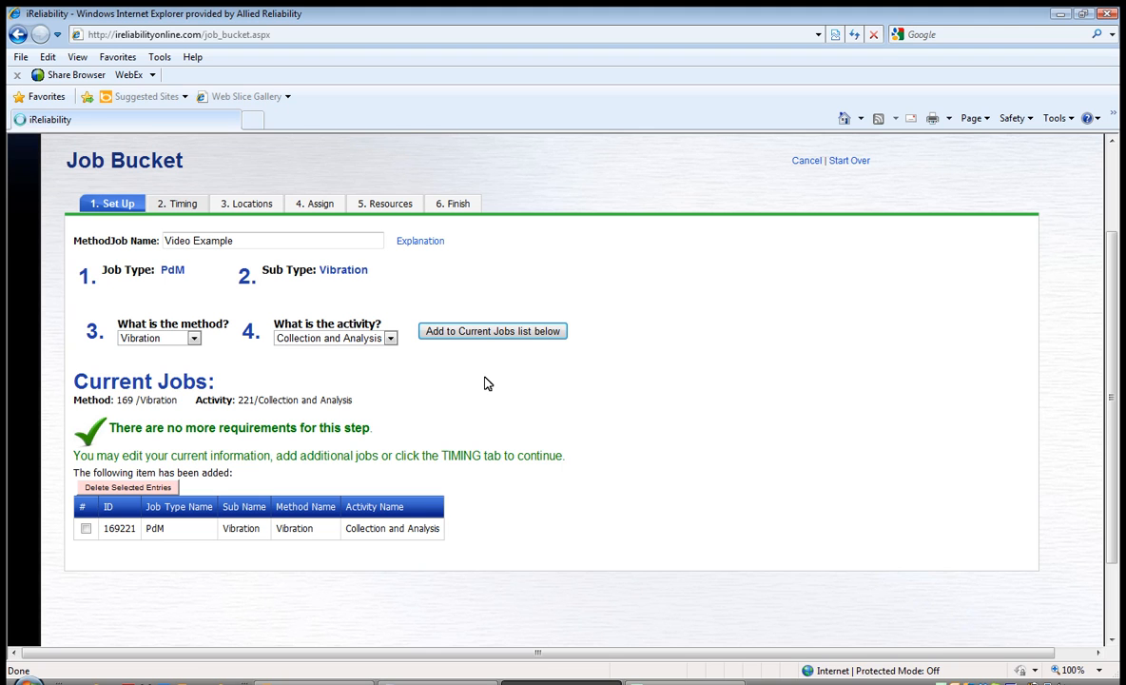
# - Set the job's timing to a Calendar frequency with start date 5/27/2011 and start time 12:30 PM
pyautogui.click(189, 208)
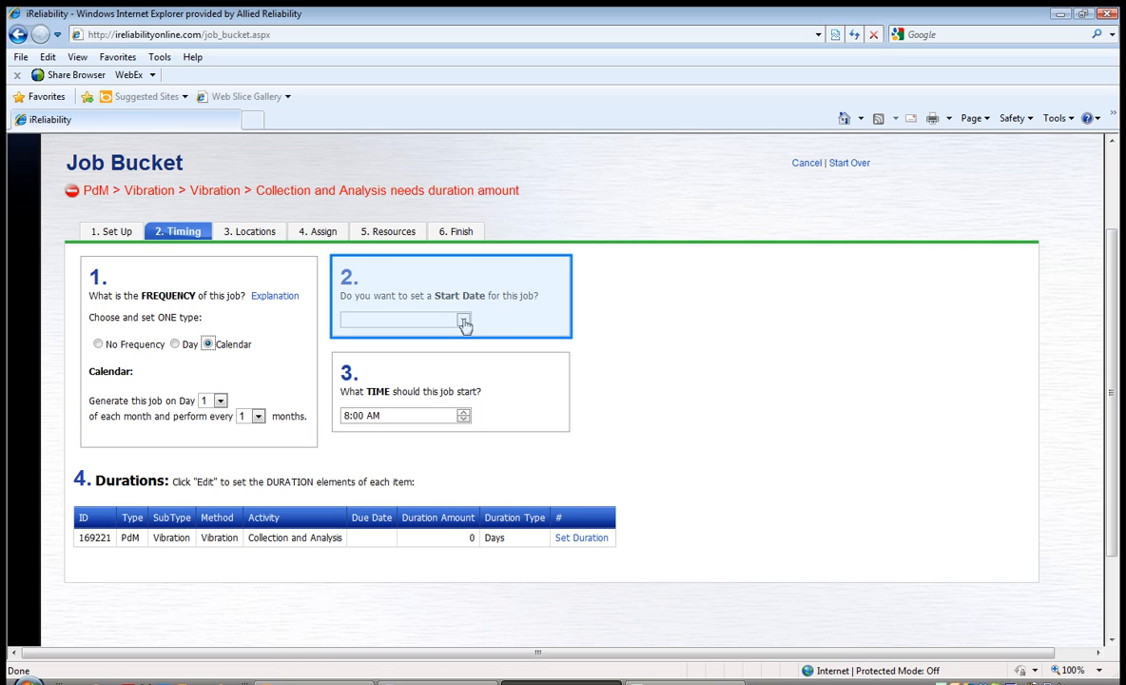
pyautogui.click(463, 321)
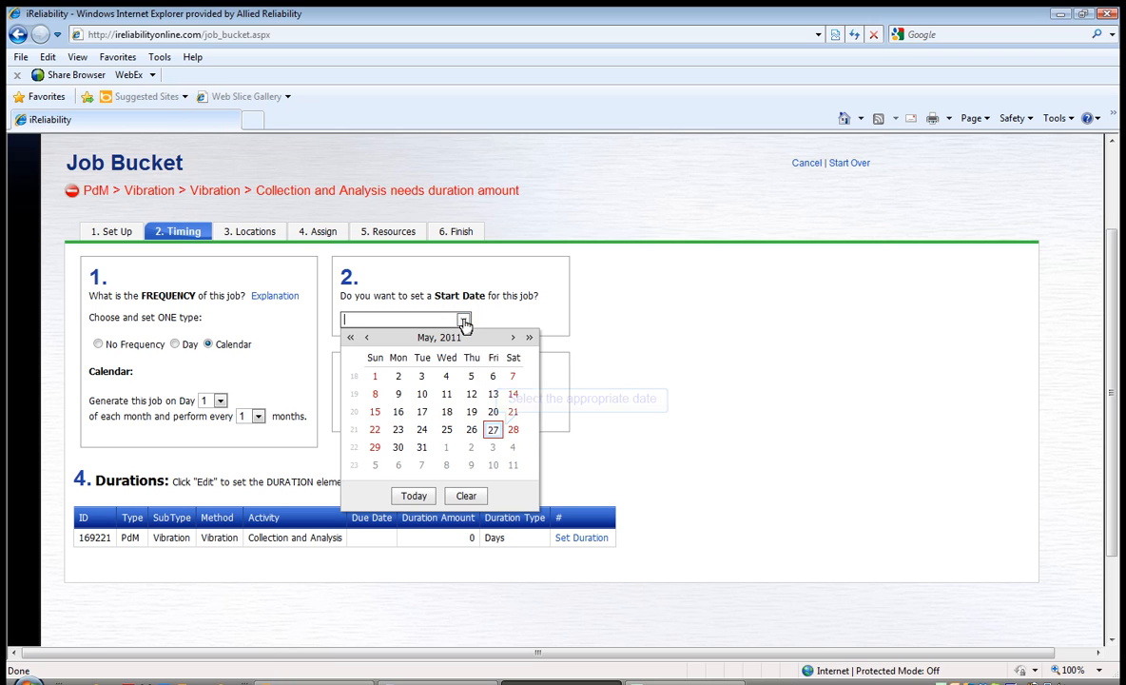
pyautogui.click(493, 429)
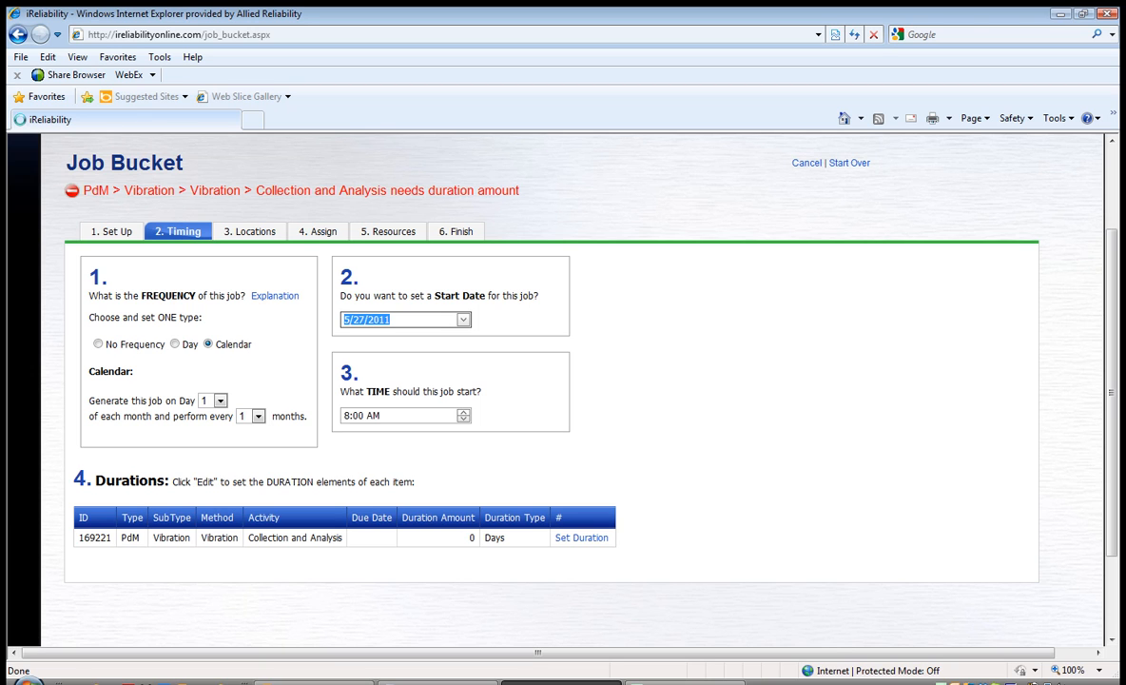
pyautogui.press('Tab')
pyautogui.write('12:30 PM')
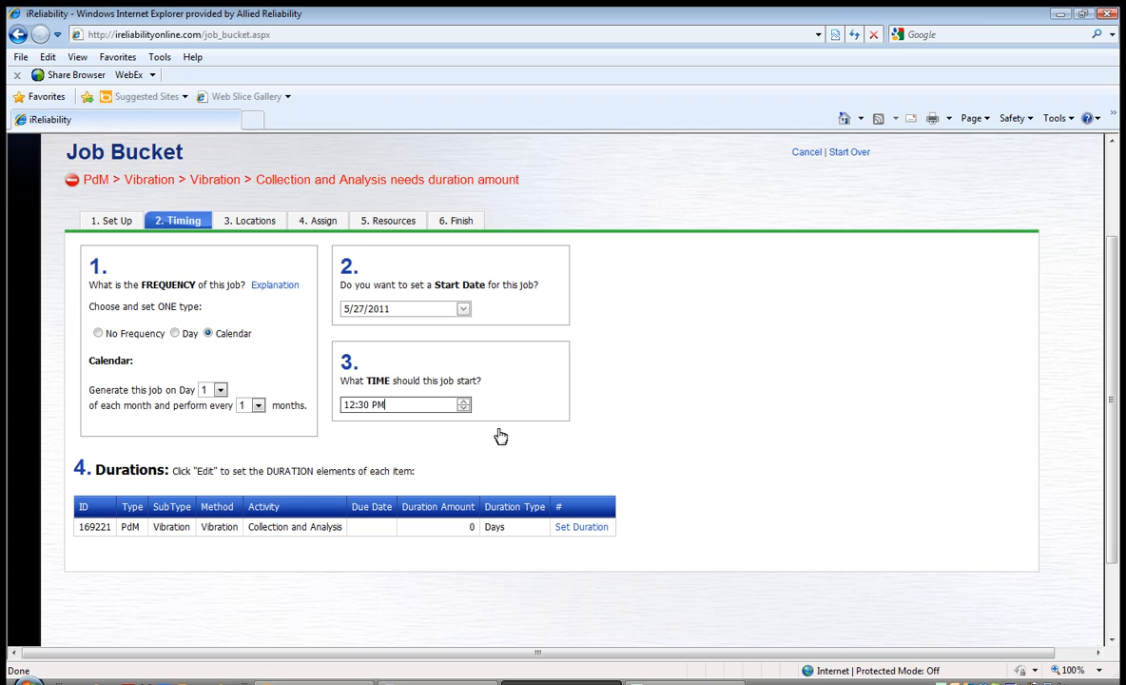
# - Set the duration of the Collection and Analysis job to 1 day
pyautogui.click(581, 528)
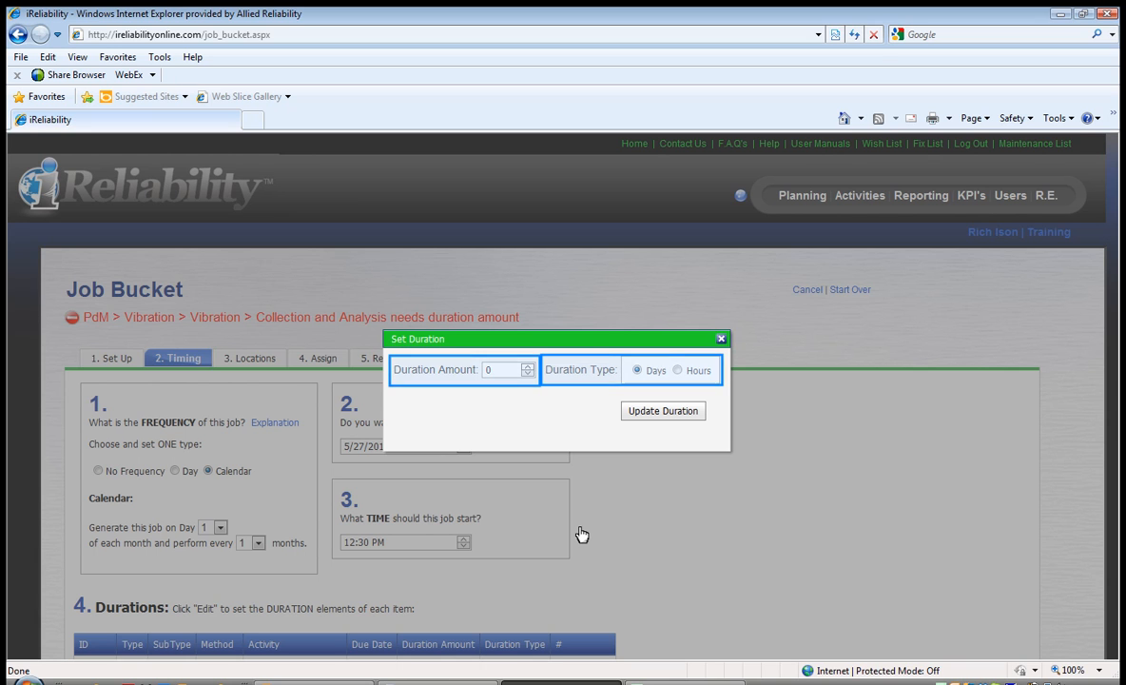
pyautogui.click(528, 368)
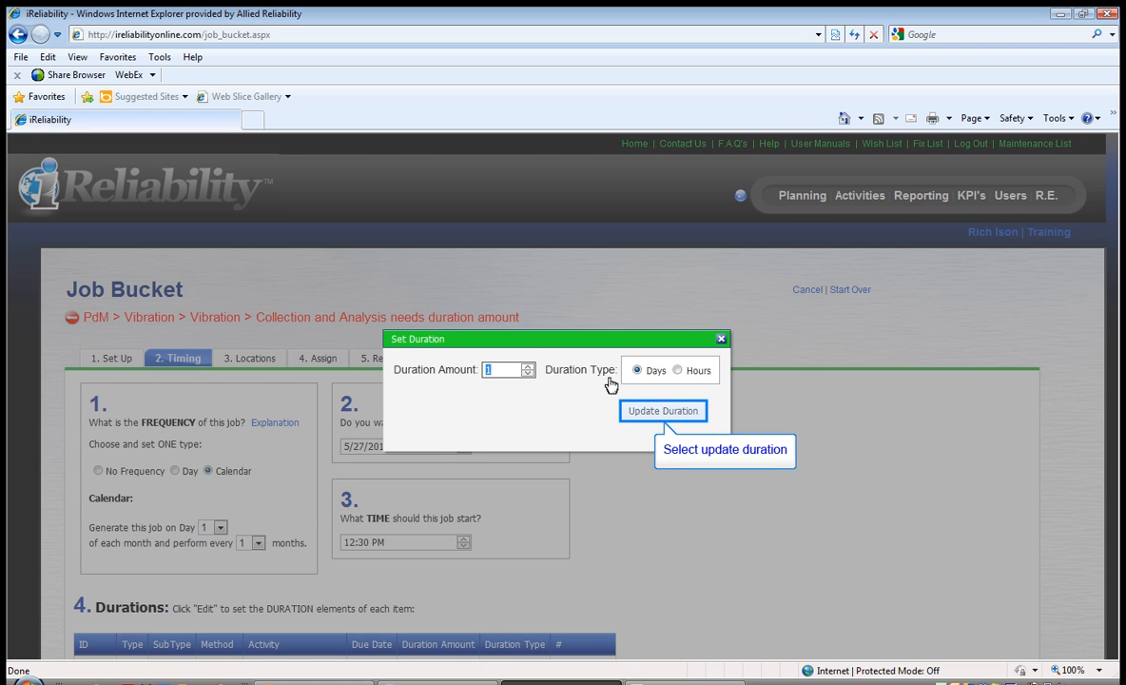
pyautogui.click(645, 415)
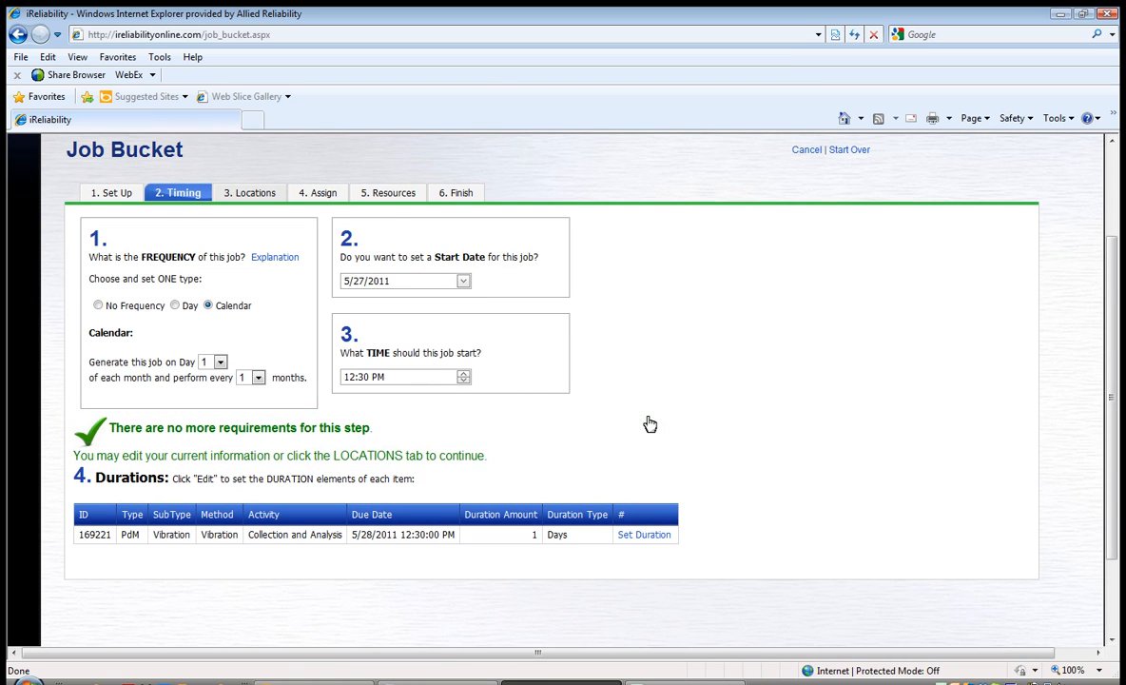
# - Choose Mill 1 under Training as the job's location area and proceed to its list of nodes
pyautogui.click(251, 194)
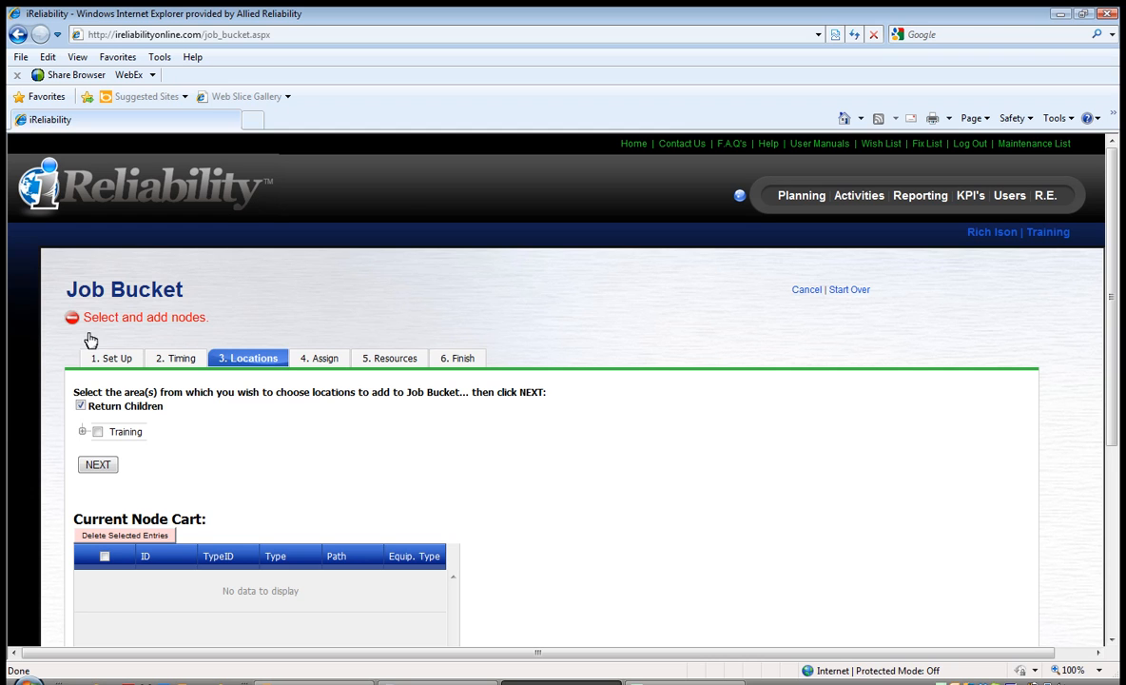
pyautogui.doubleClick(82, 435)
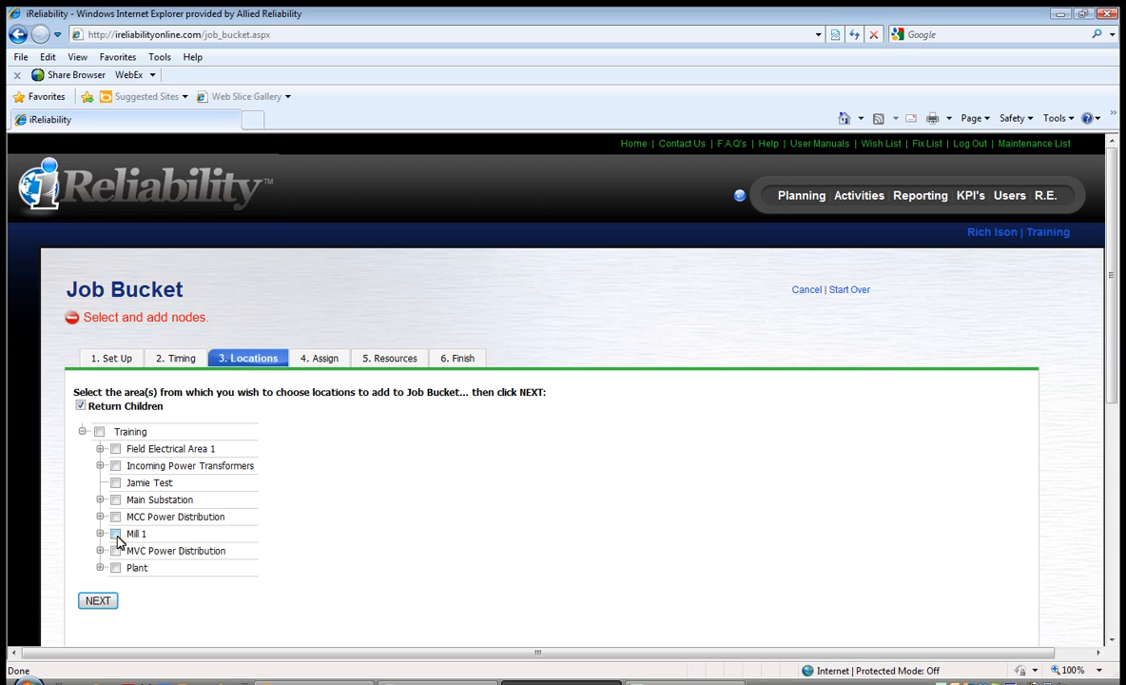
pyautogui.click(116, 535)
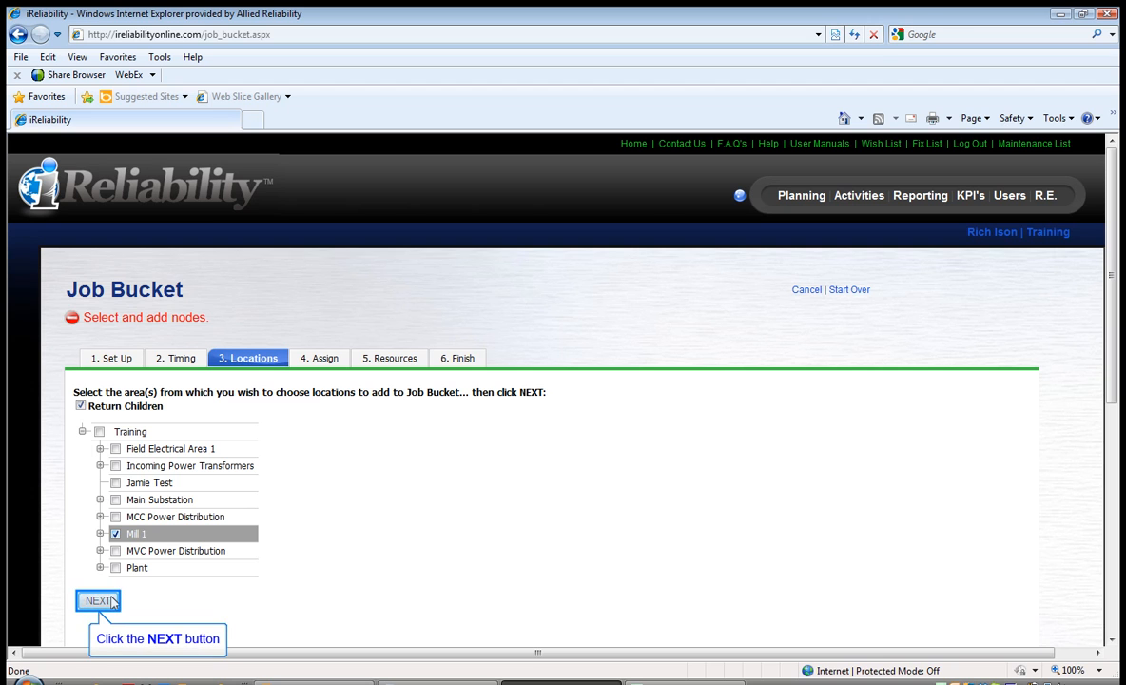
pyautogui.click(105, 600)
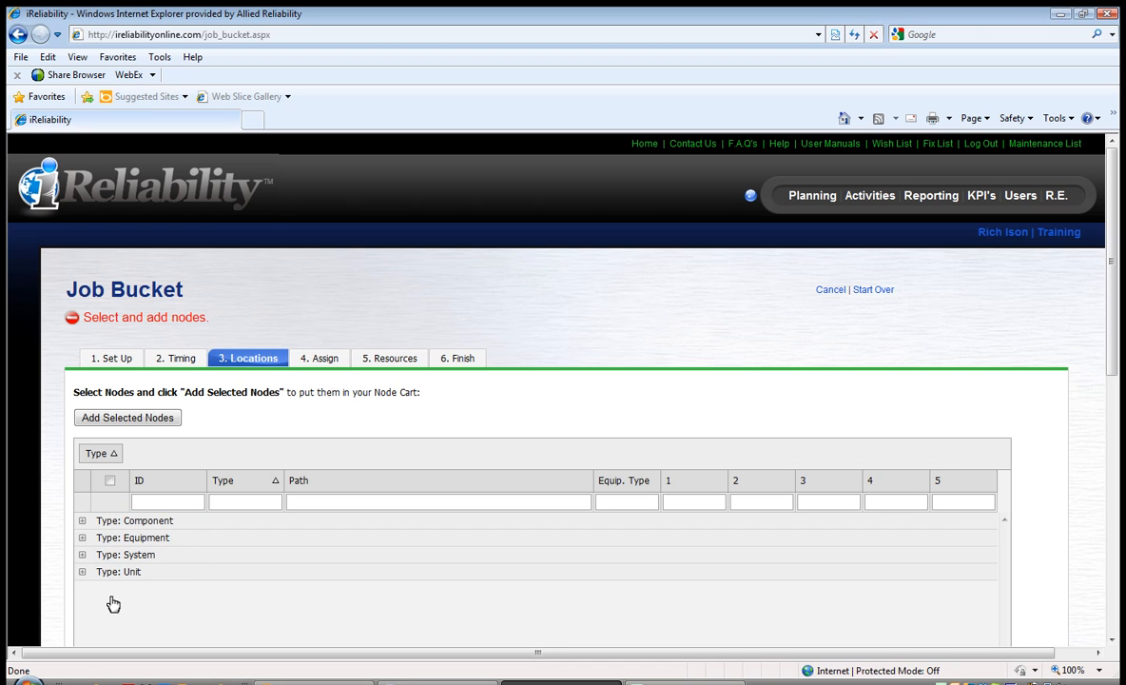
# - Add the Coupling, Motor and Pump components of Pump #1 in Mill 1's Deink area to the node cart
pyautogui.click(82, 521)
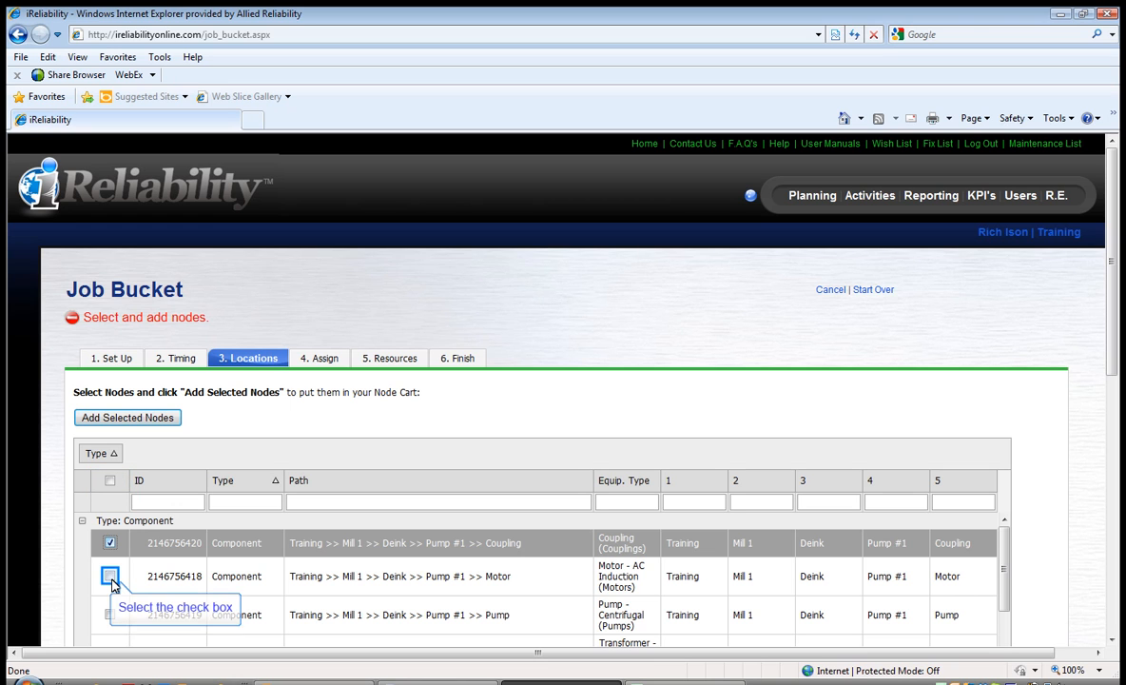
pyautogui.click(111, 577)
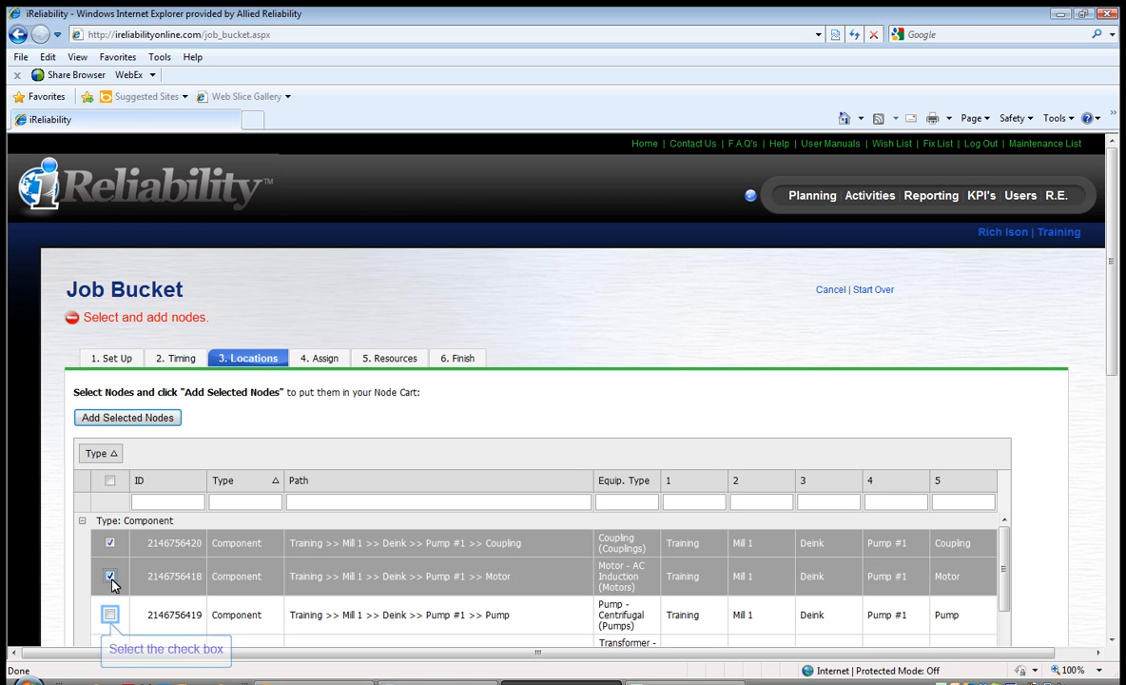
pyautogui.click(110, 614)
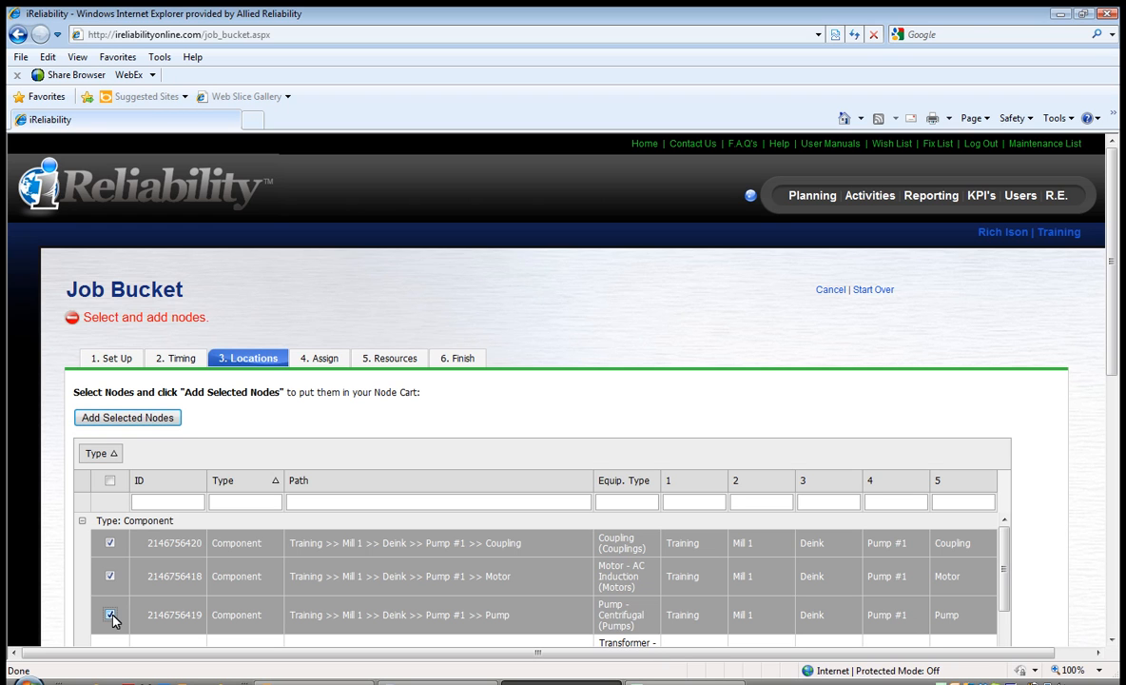
pyautogui.click(172, 425)
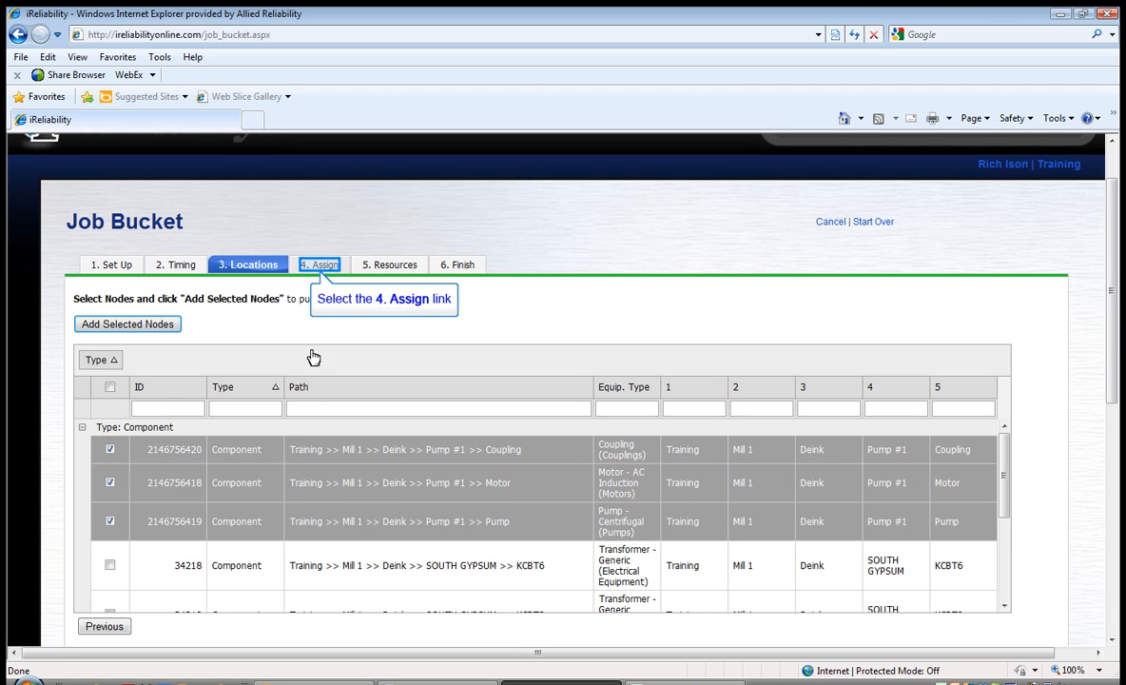
# - Skip the Assign stage and assign the job's resource, choosing the Analyst resource group and the responsible user
pyautogui.click(319, 266)
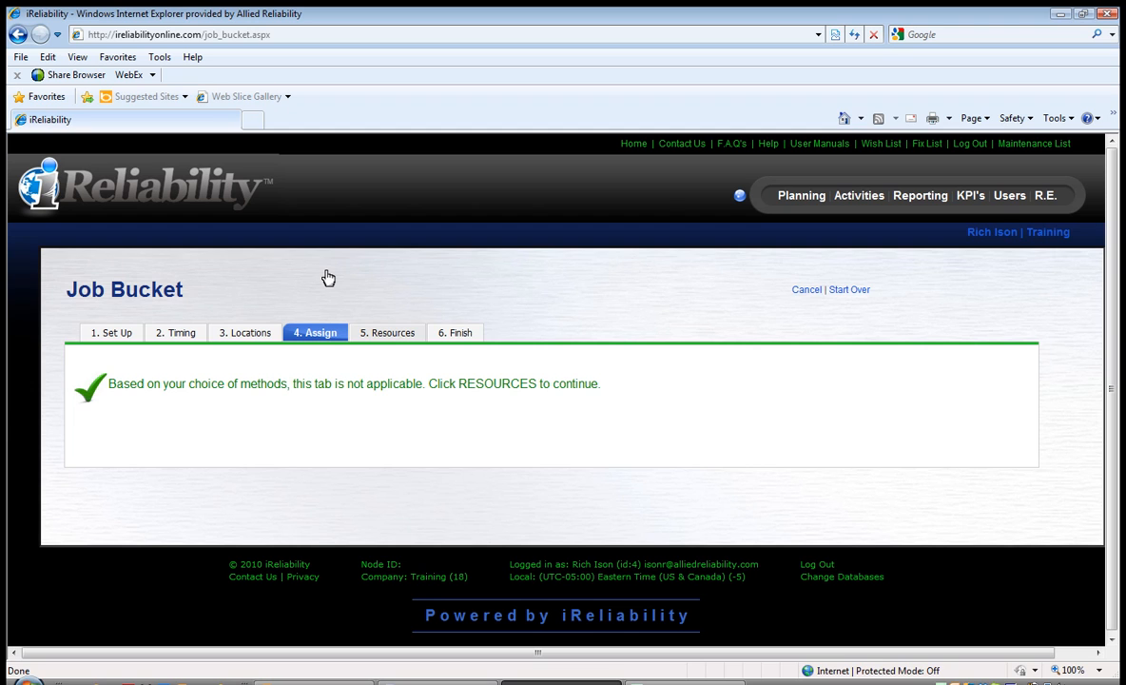
pyautogui.click(382, 333)
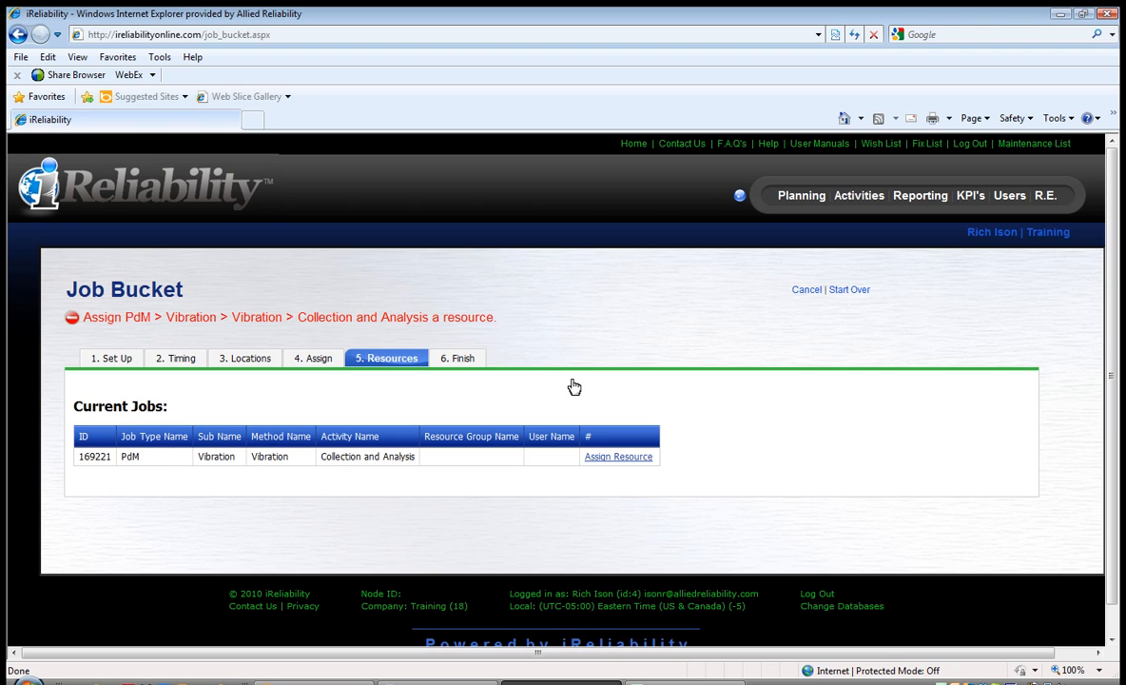
pyautogui.click(608, 460)
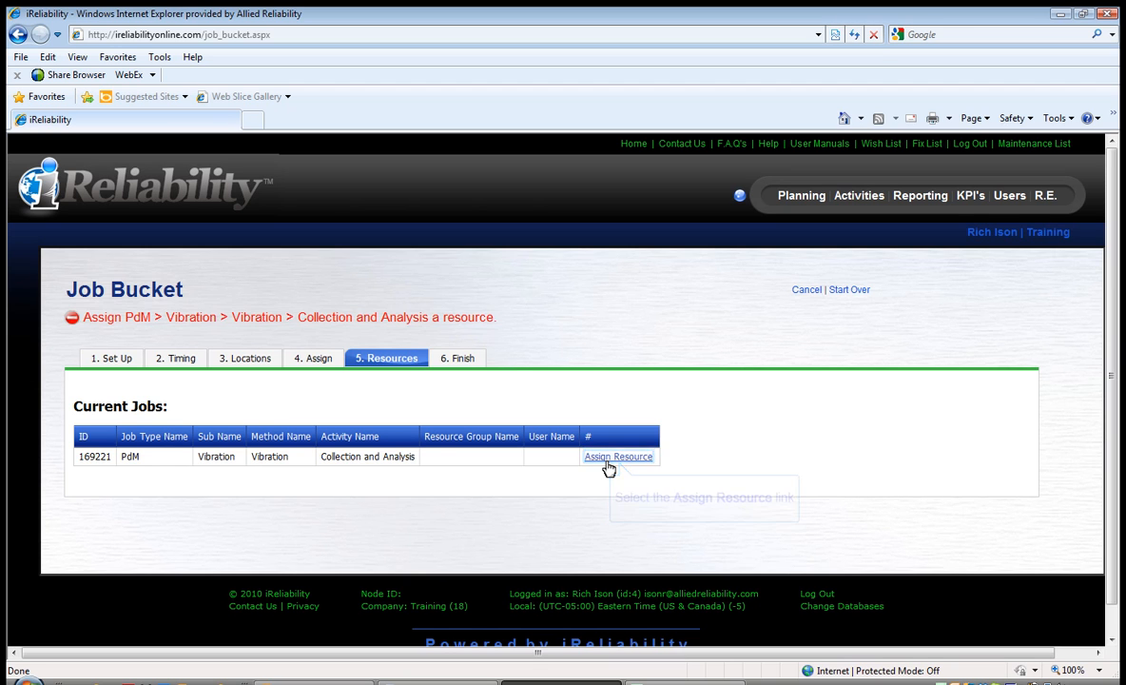
pyautogui.click(609, 460)
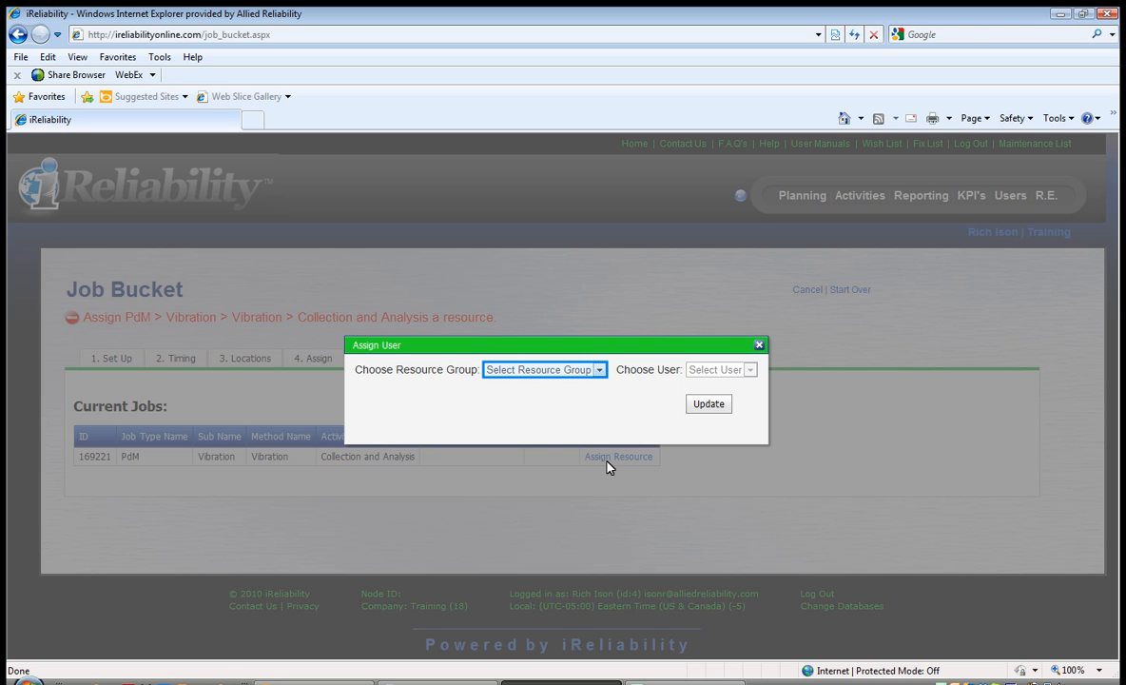
pyautogui.click(599, 370)
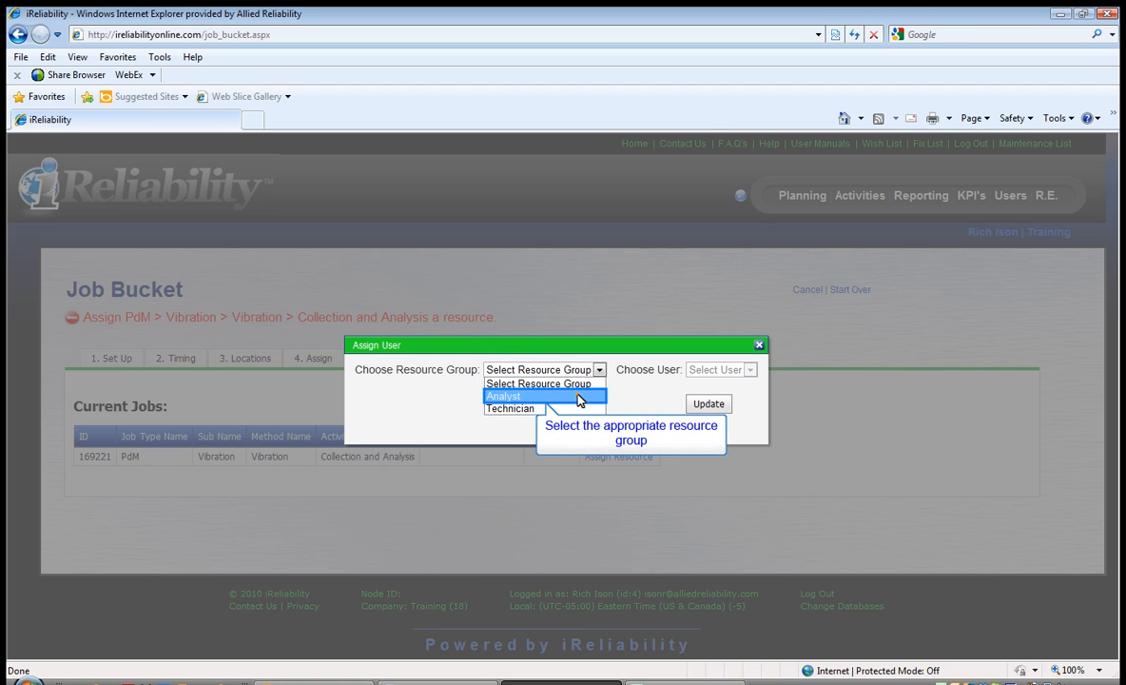
pyautogui.click(580, 395)
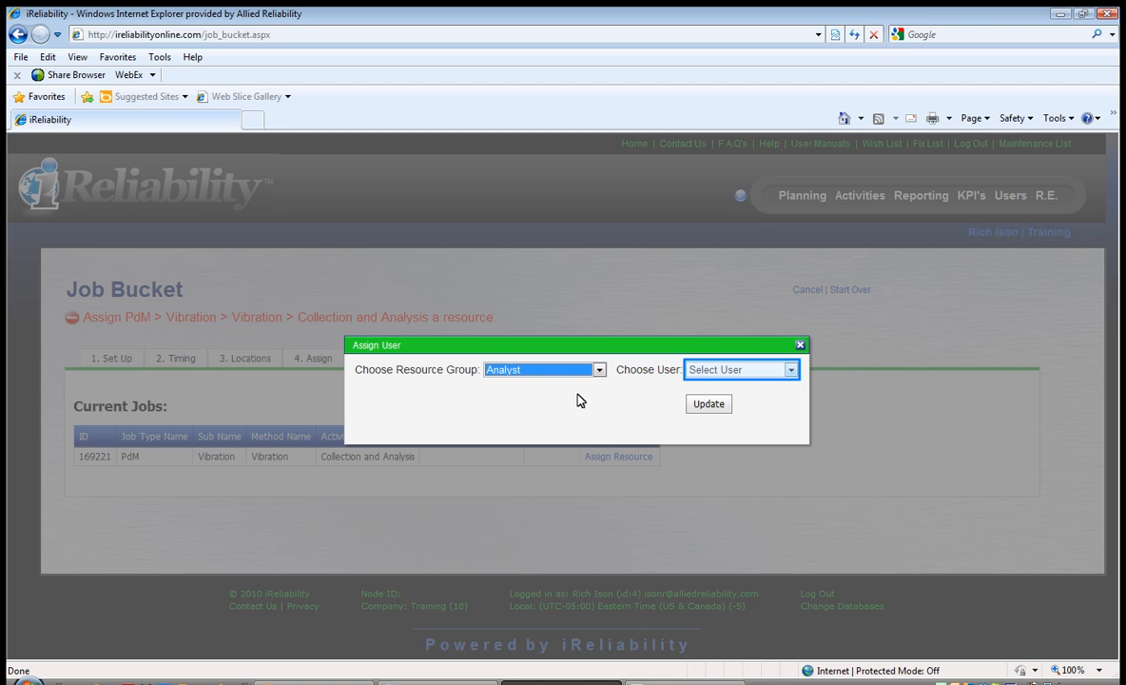
pyautogui.click(791, 371)
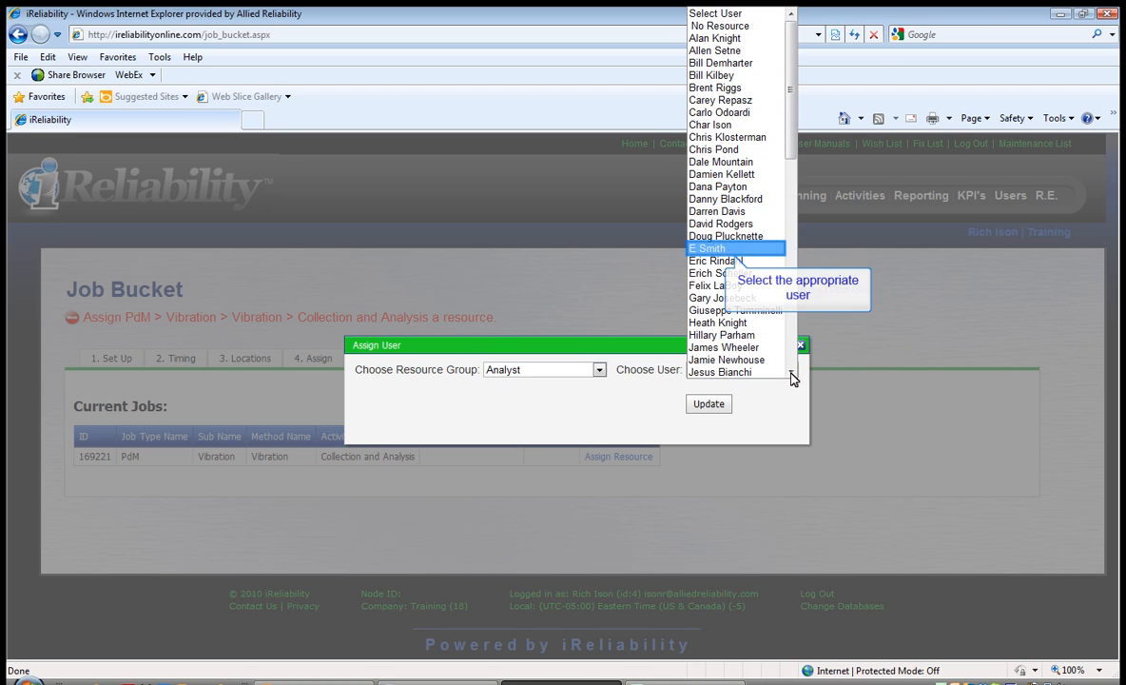
pyautogui.click(714, 249)
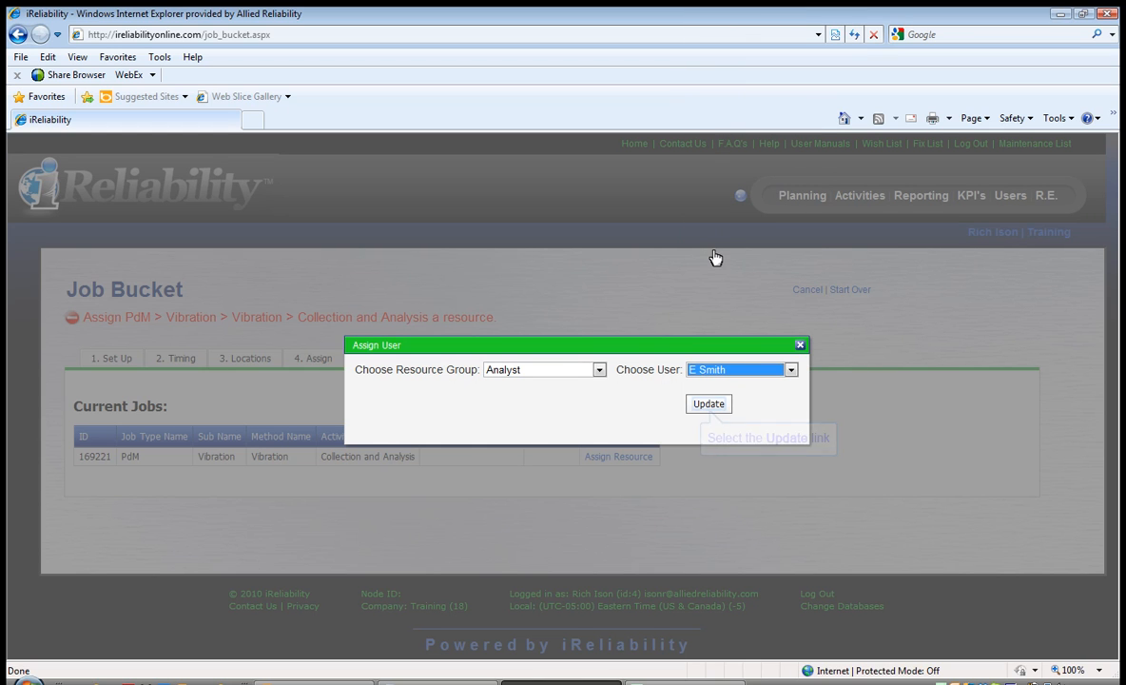
pyautogui.click(709, 405)
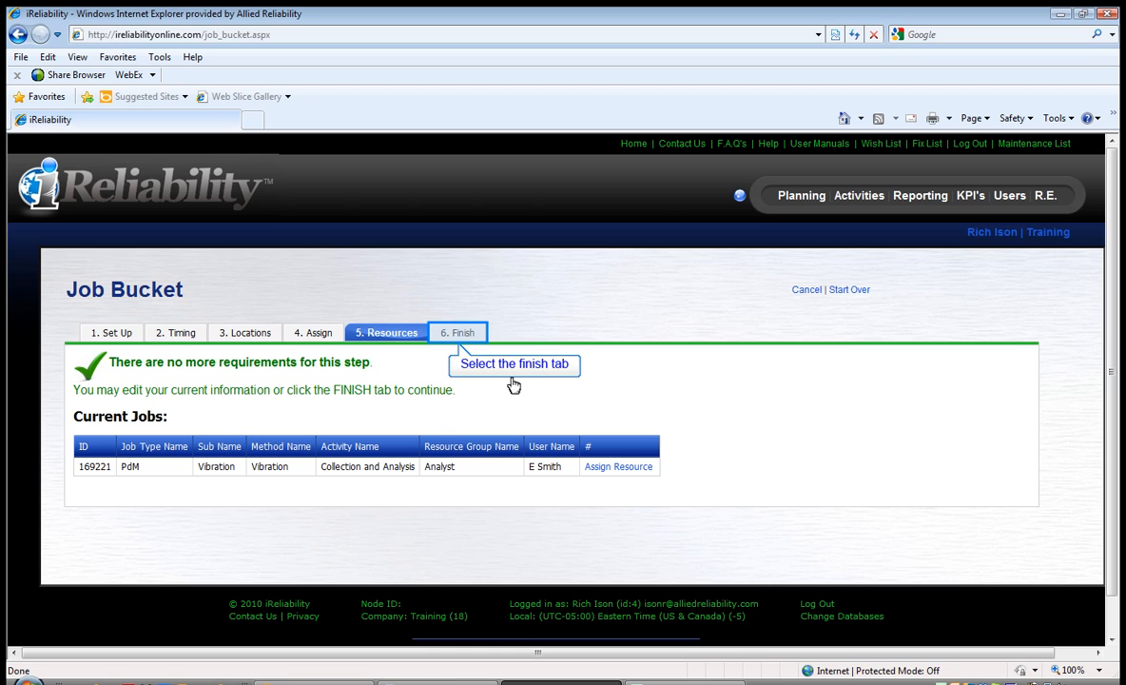
# - Review the job bucket's summary, then finalize and submit it
pyautogui.click(467, 333)
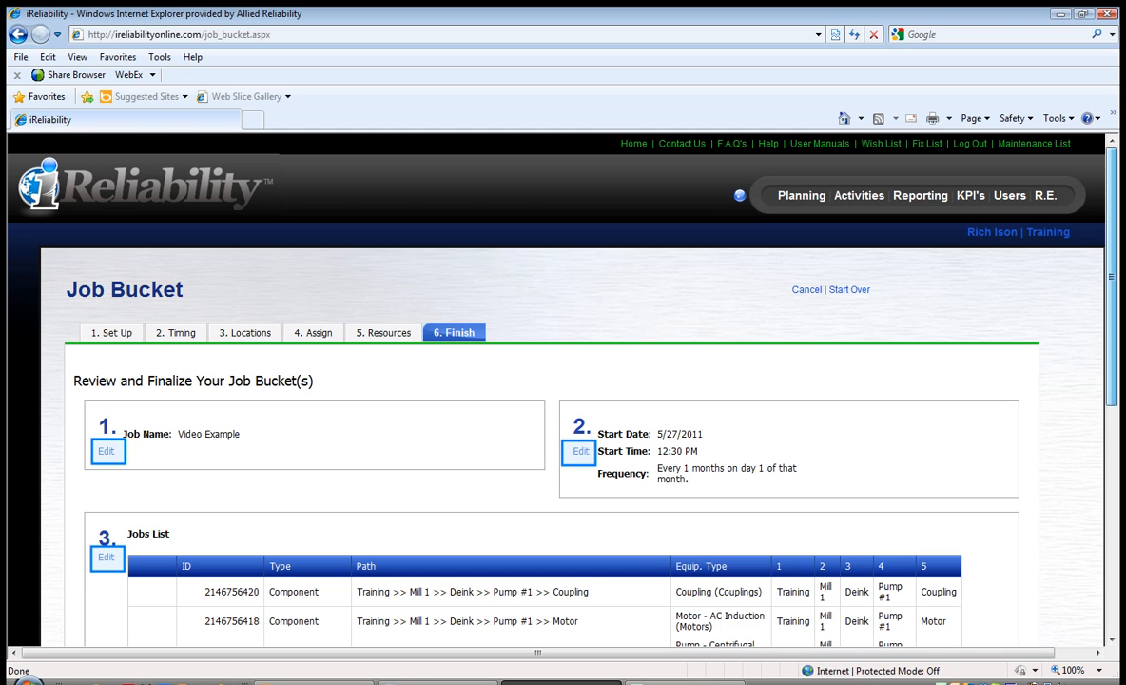
pyautogui.scroll(-5, 478, 340)
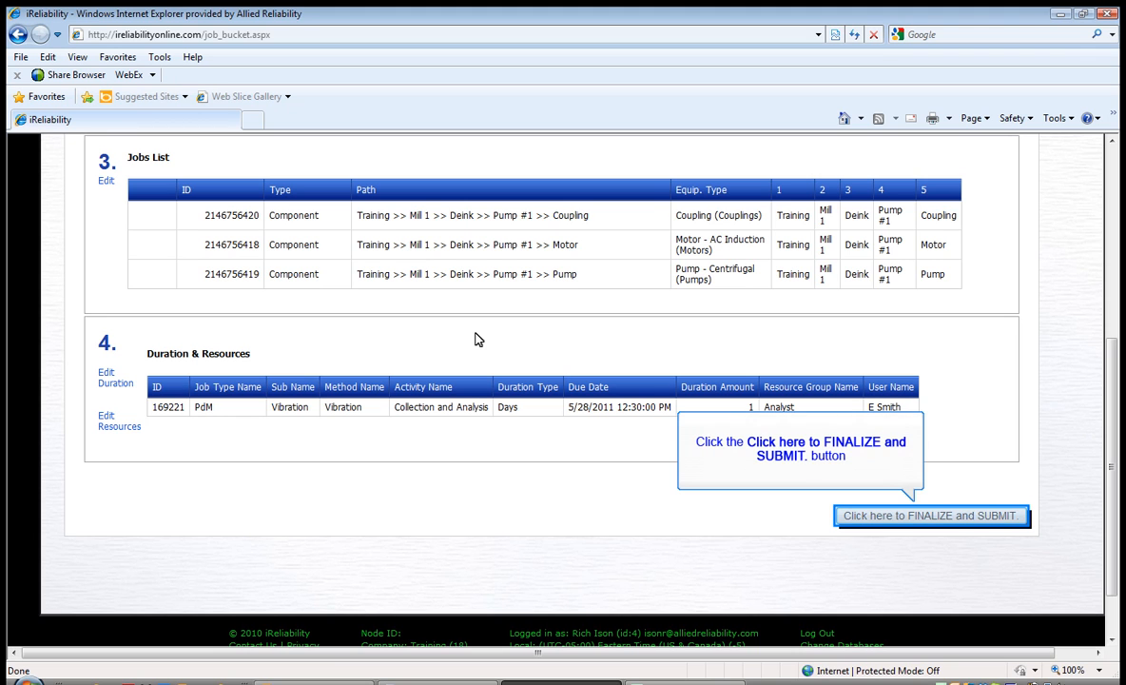
pyautogui.click(1001, 514)
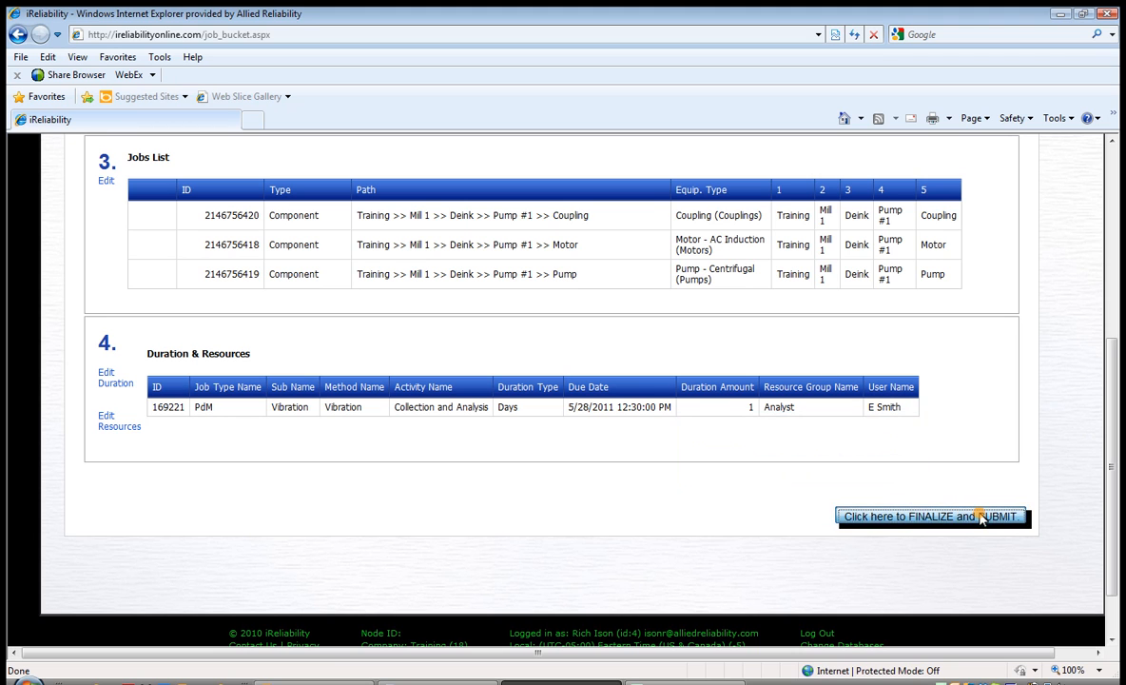